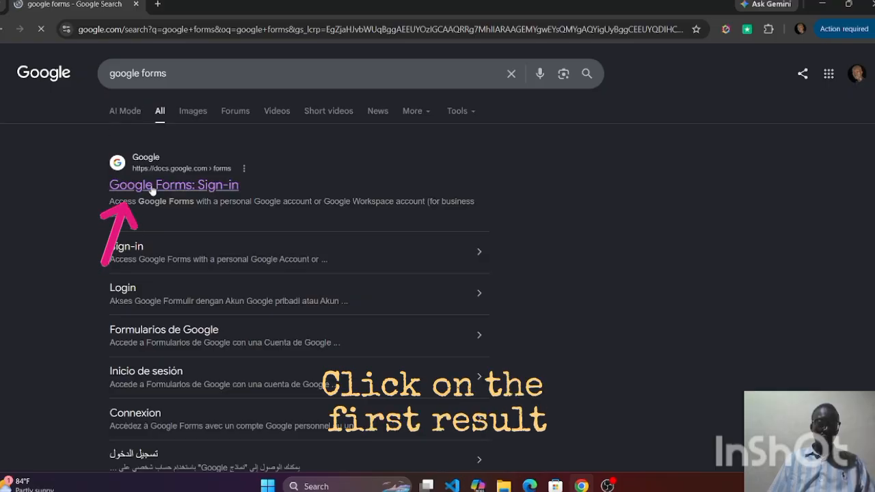
Open Google Forms from the search results, create a blank form and title it "Subscribers Questionaire"
left_click(123, 186)
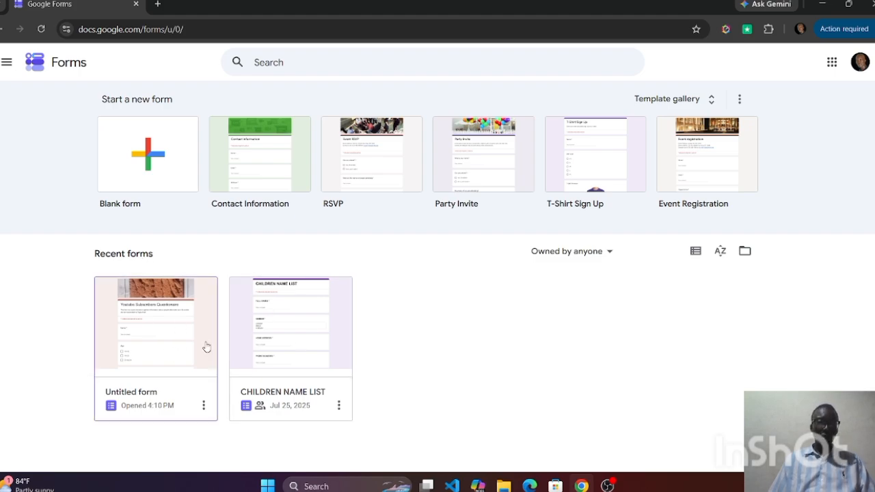
left_click(154, 159)
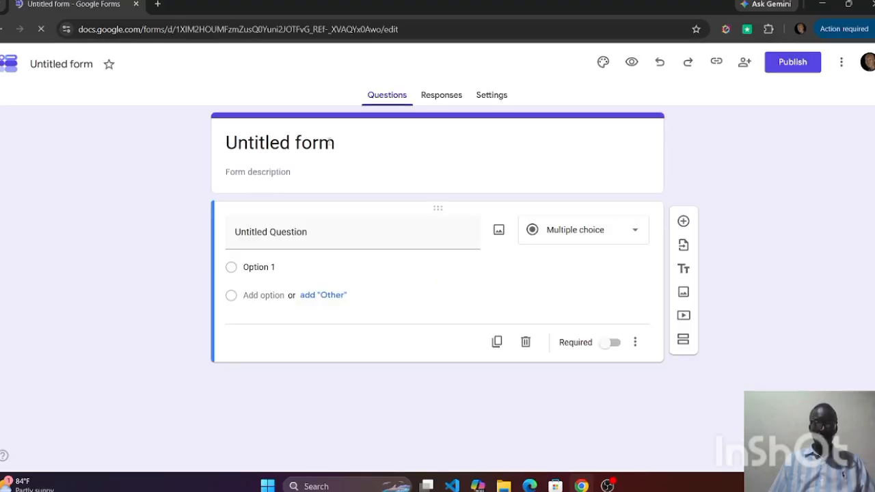
left_click(335, 143)
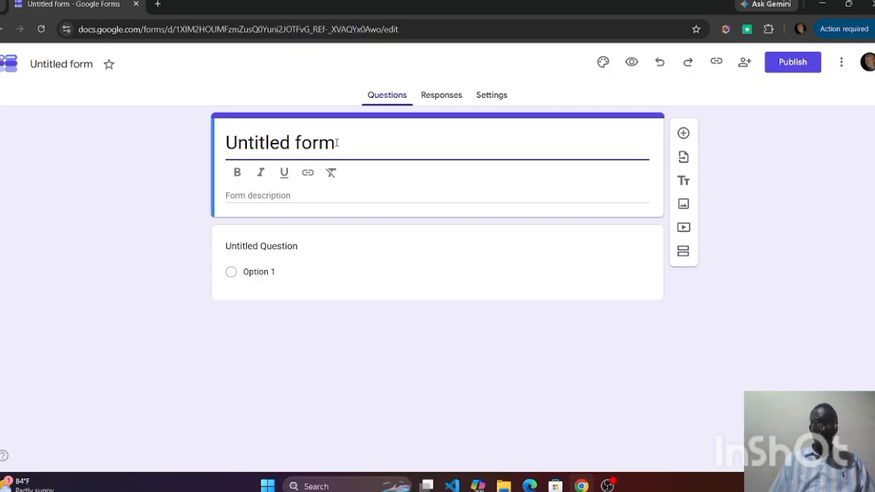
triple_click(336, 142)
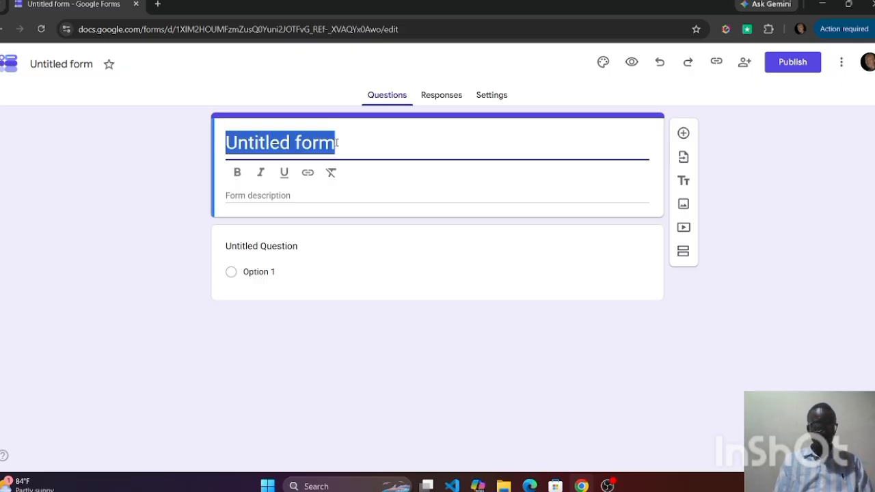
type("Subs")
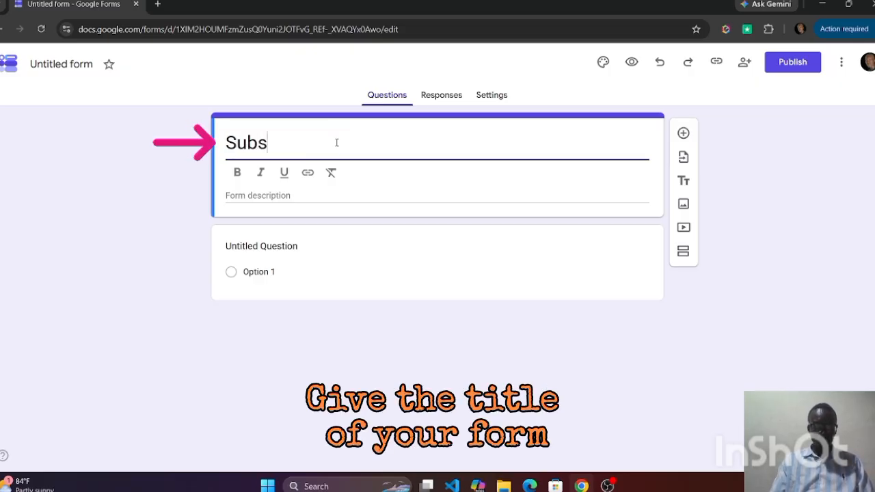
type("cribers ")
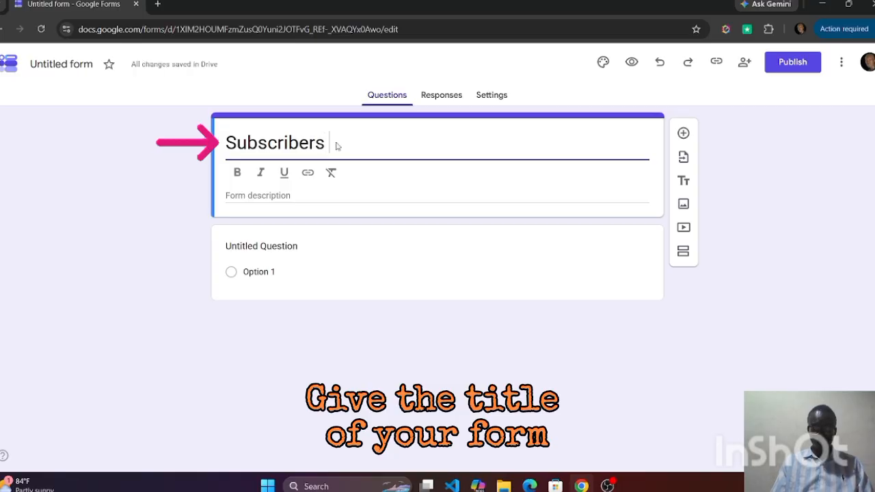
type("Questio")
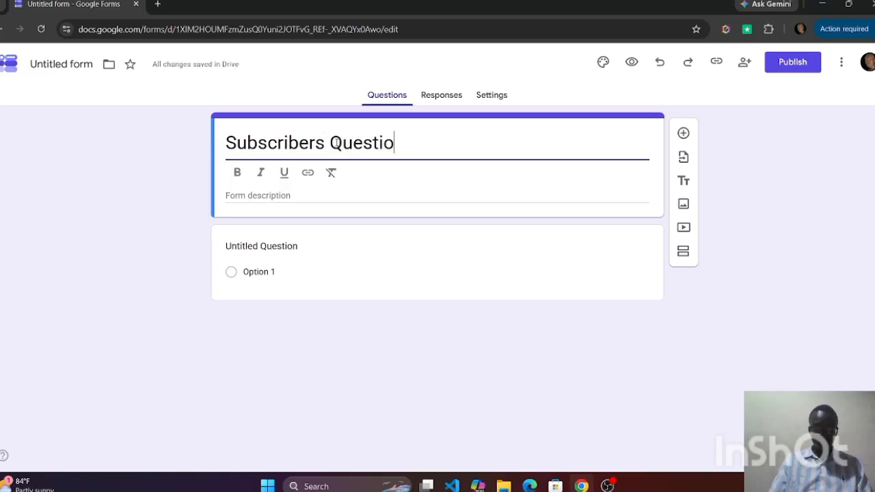
type("naire")
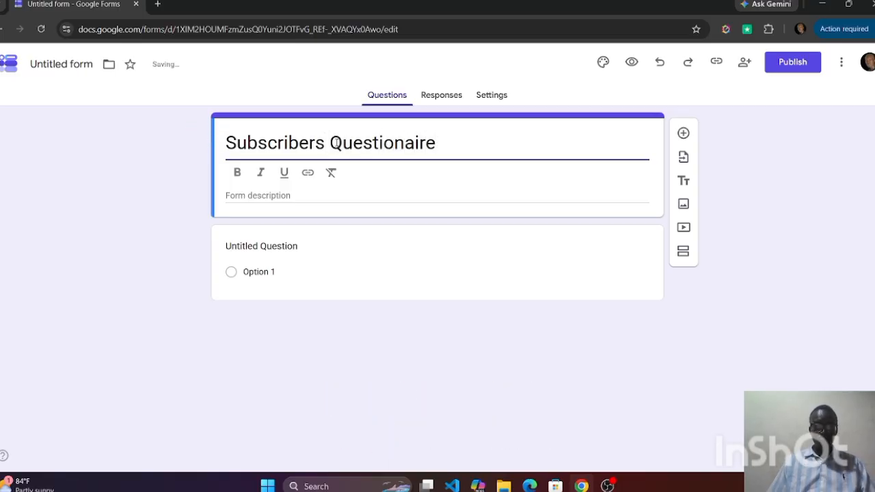
Enter the form description "This questionaire is to gather information about youtubers that are subscribed to Tagstechie channel"
left_click(252, 197)
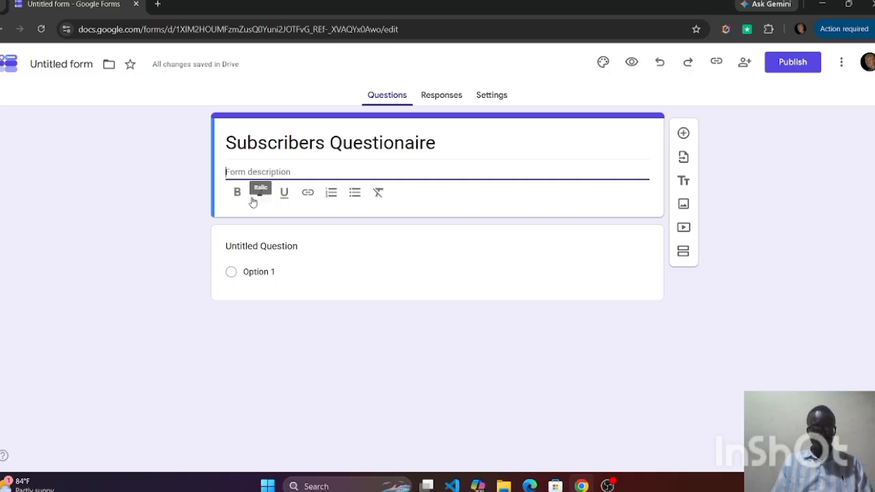
type("This ques")
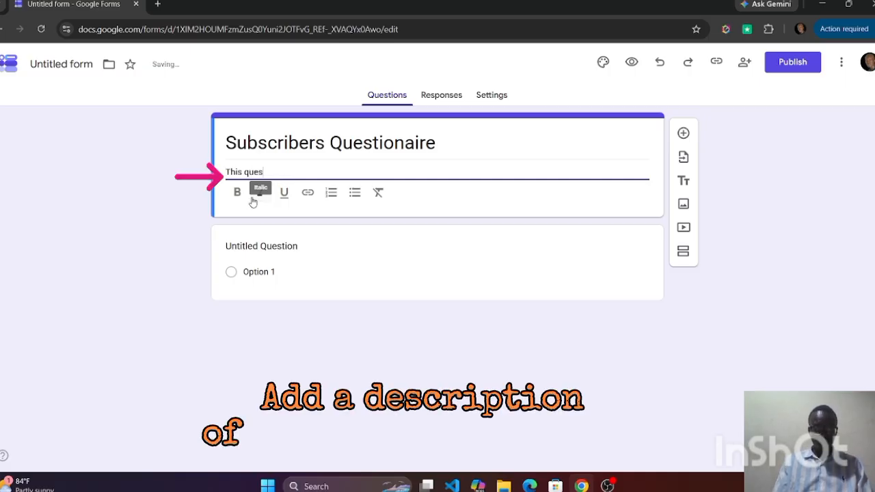
type("tionaire is to ")
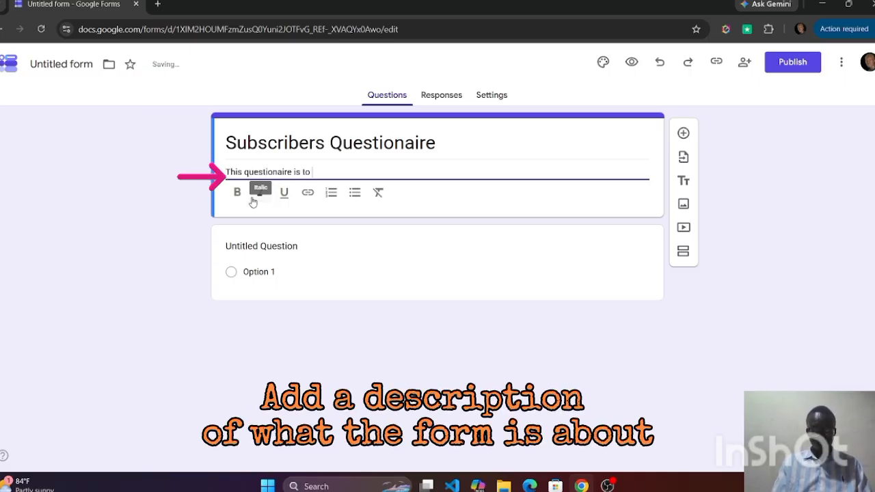
type("gather information a")
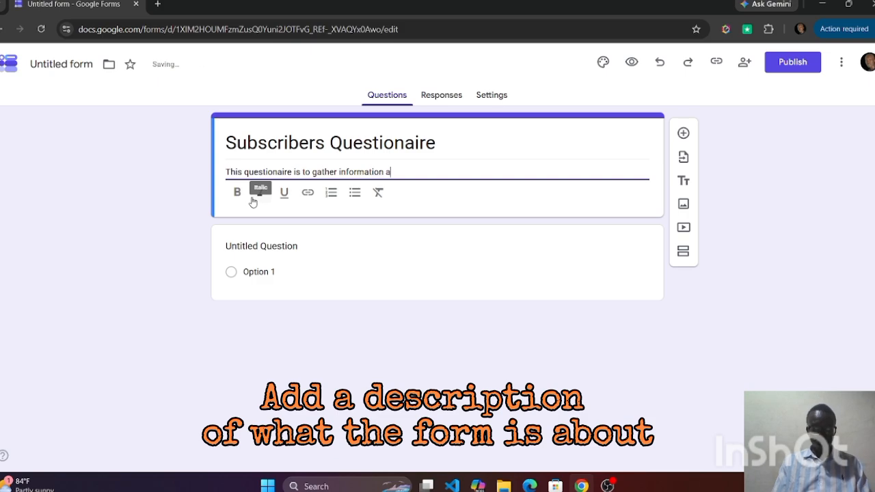
type("bout youtubers th")
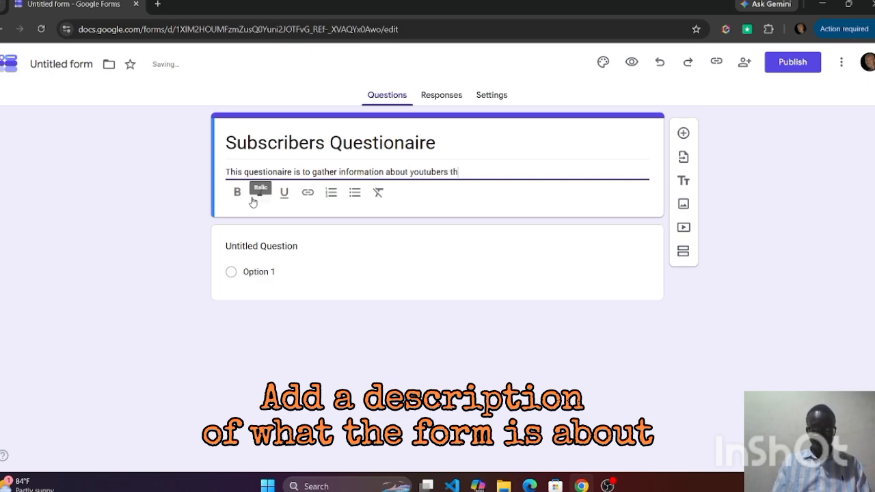
type("at are subscribe")
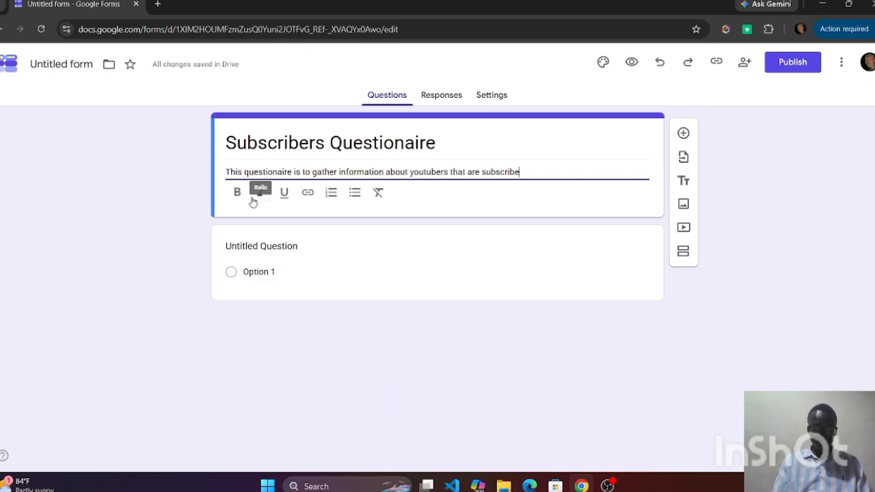
type("d to Tagstechie channel")
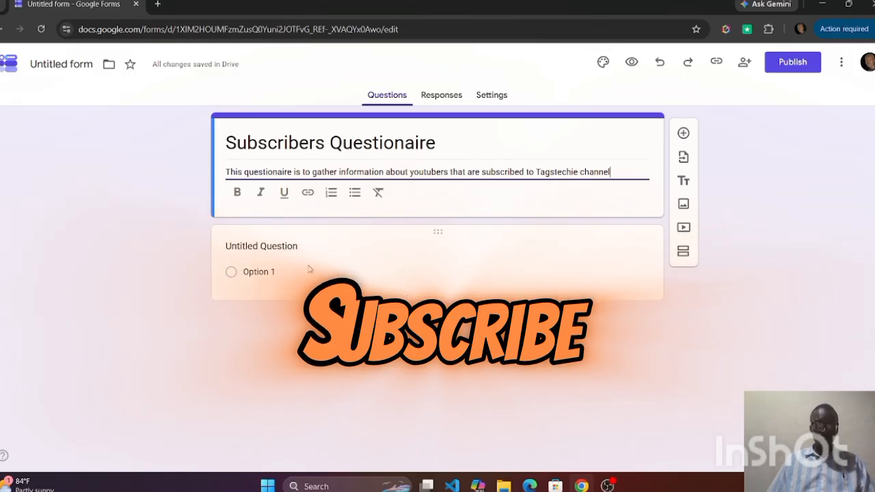
Title the first question "Name" and set its answer type to Short answer
left_click(299, 246)
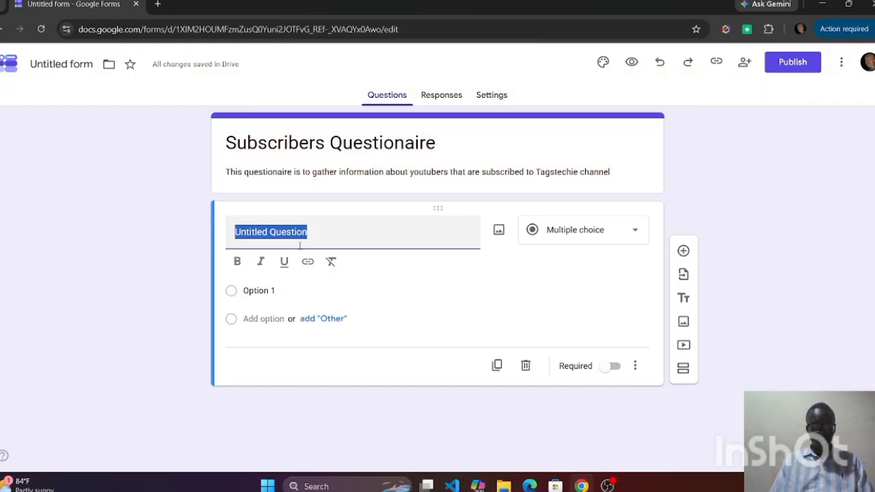
type("Name")
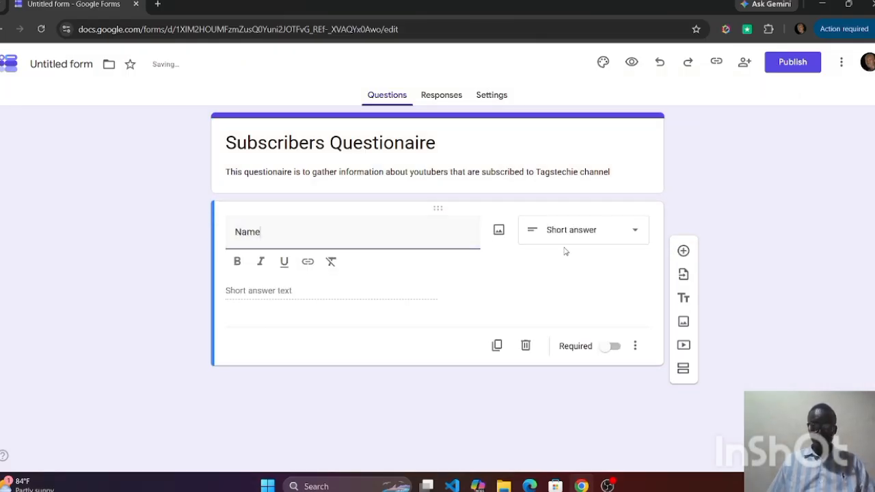
left_click(635, 237)
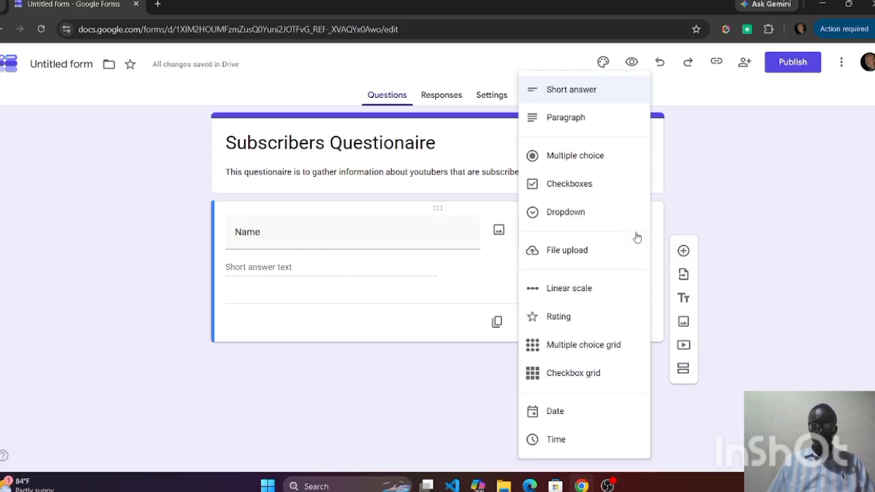
left_click(589, 92)
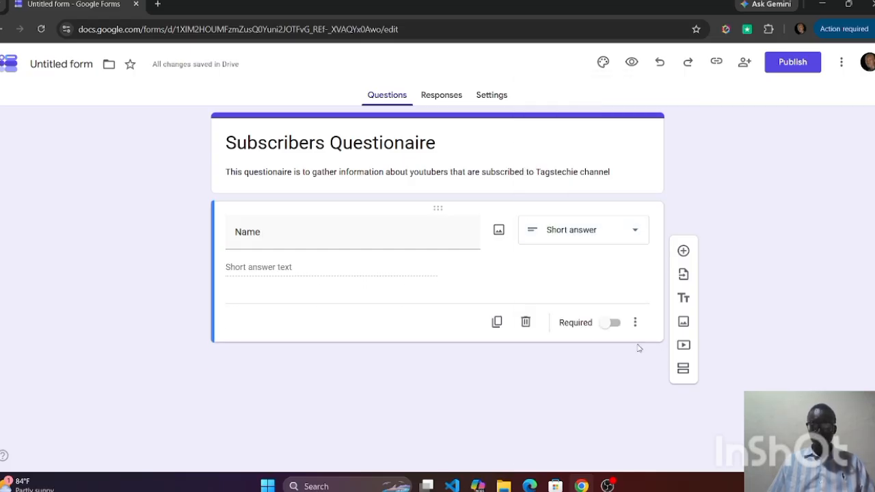
Add a second question titled "Age" and set its answer type to Multiple choice
left_click(683, 251)
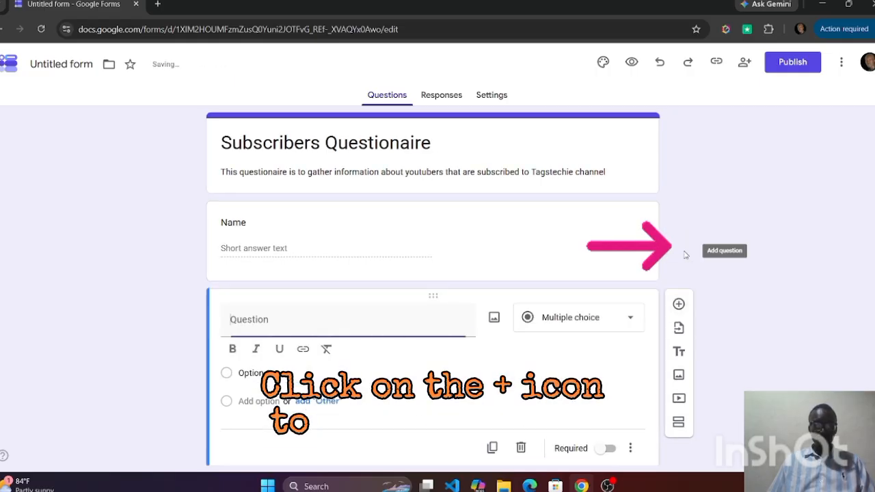
type("Age")
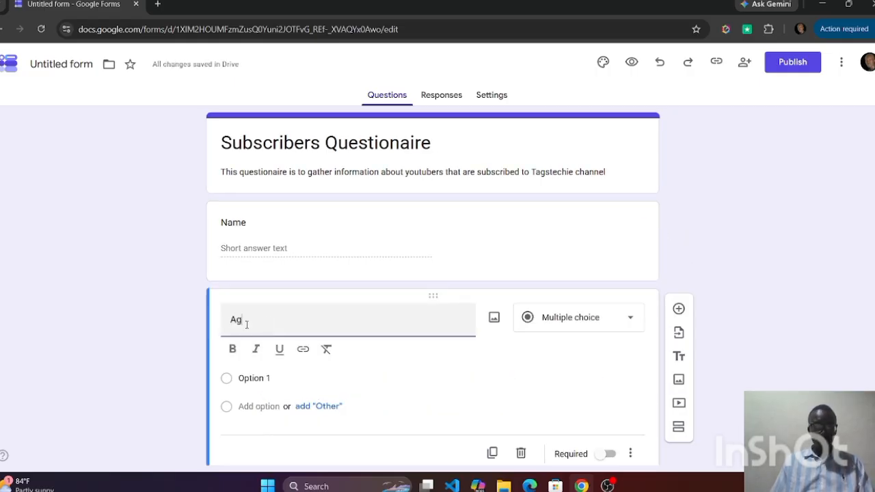
left_click(631, 321)
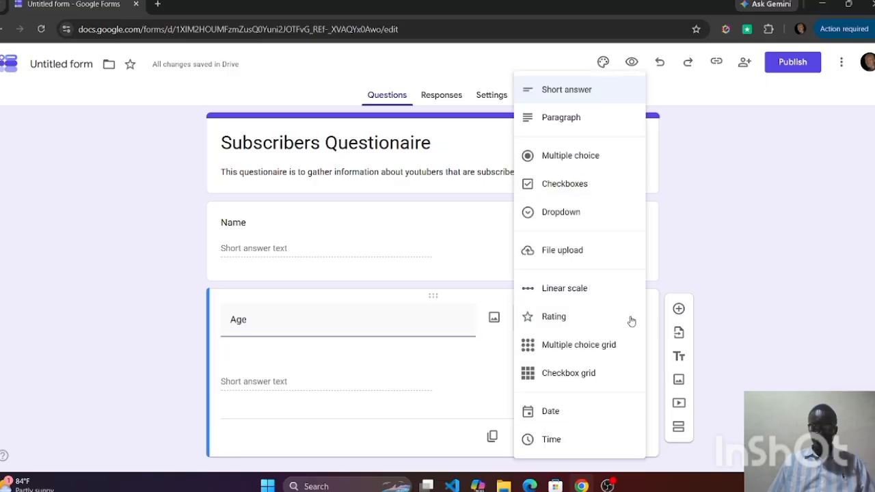
left_click(577, 157)
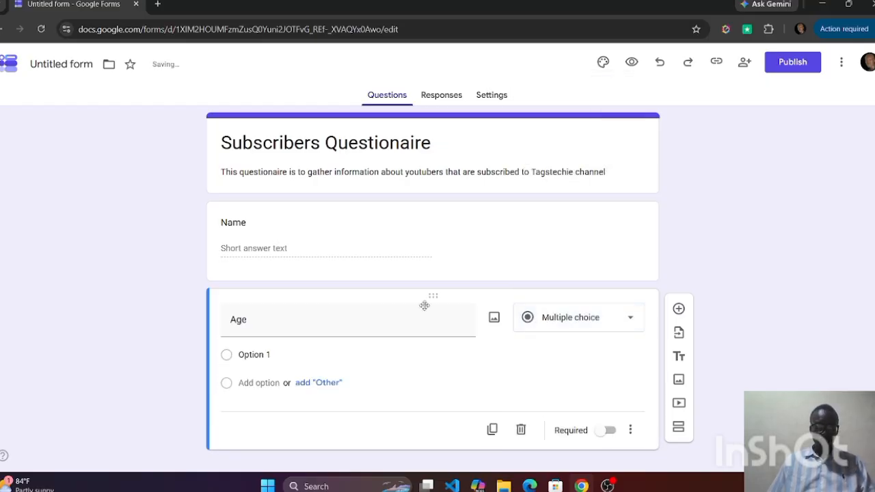
Give the Age question three answer options: "10-18 years", "19-25 years" and "26-Above"
left_click(272, 354)
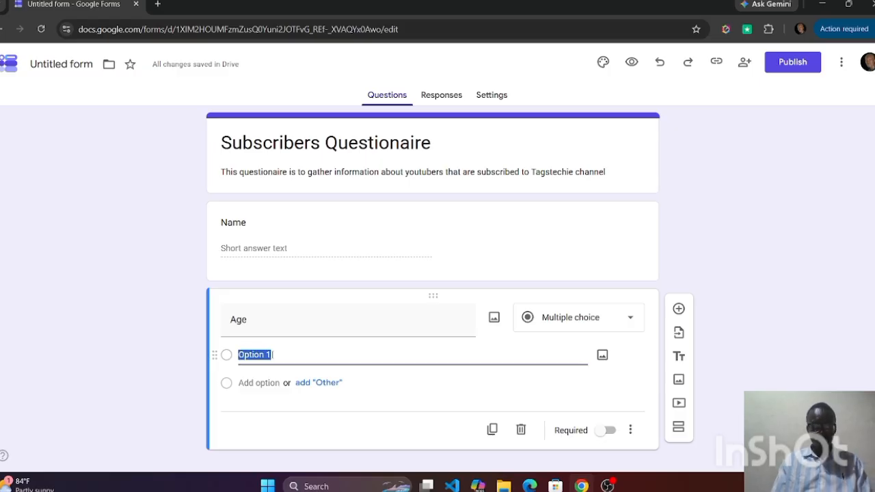
type("10-1")
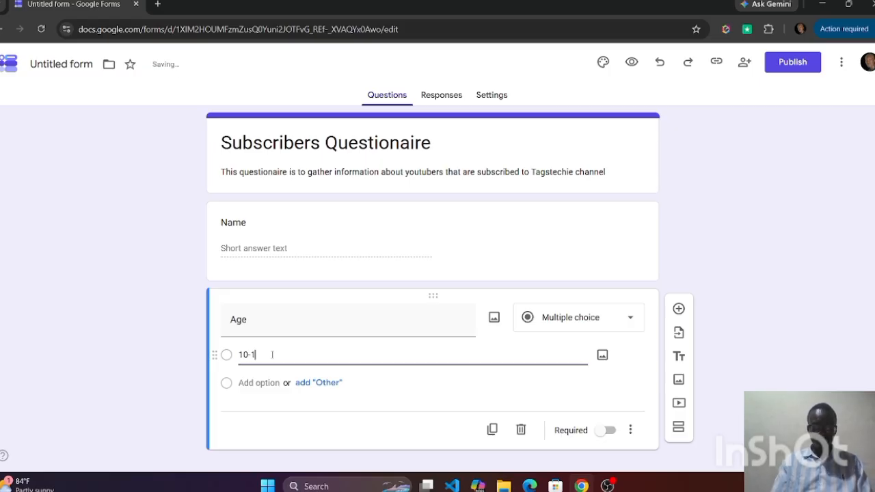
type("8 years")
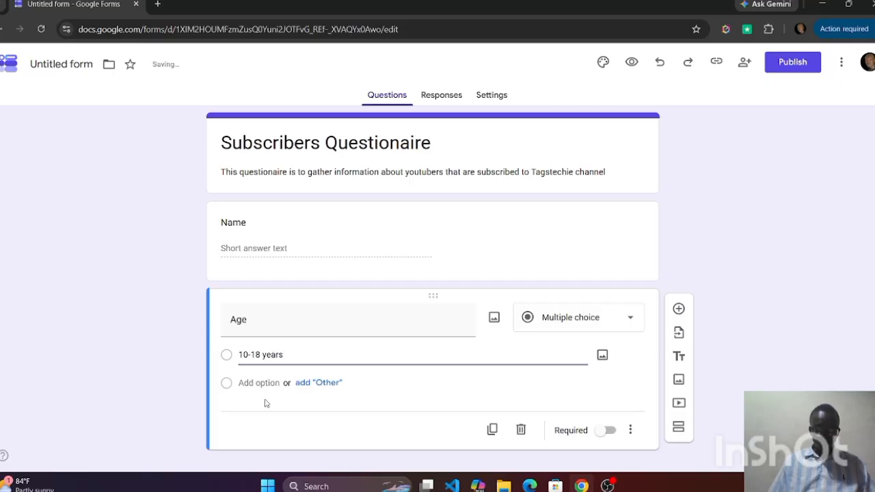
left_click(278, 383)
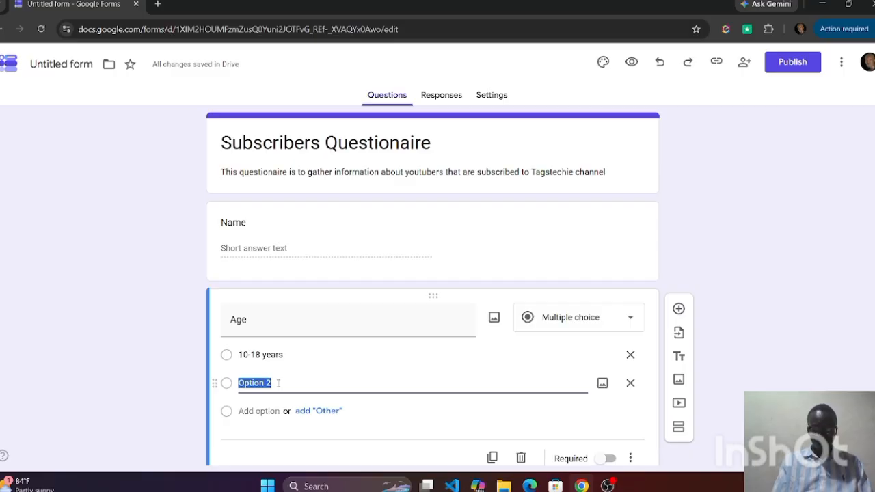
type("19")
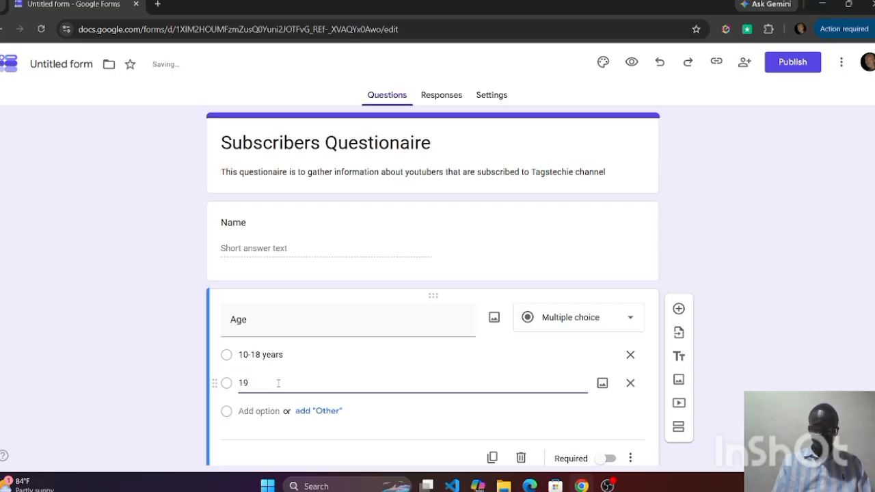
type("-25 y")
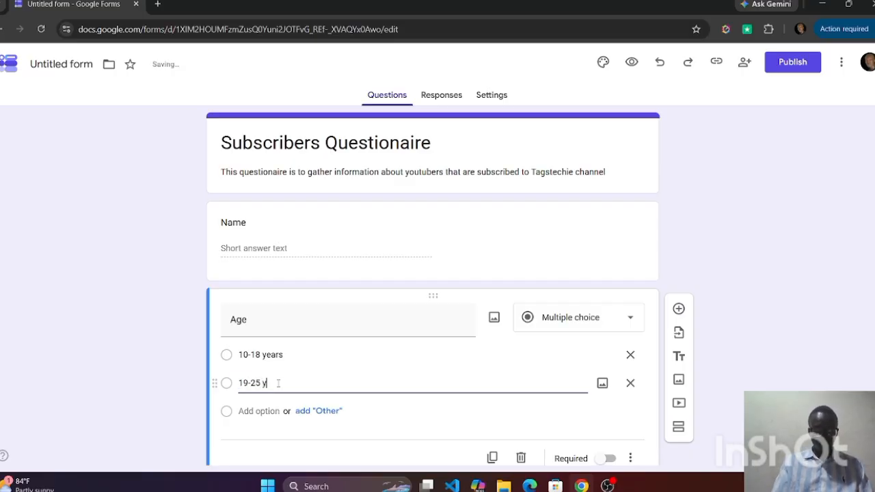
type("ears")
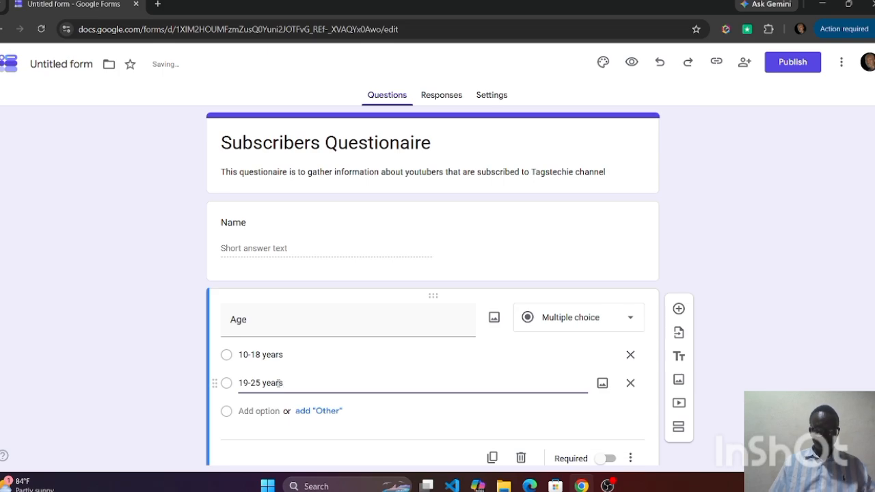
left_click(280, 411)
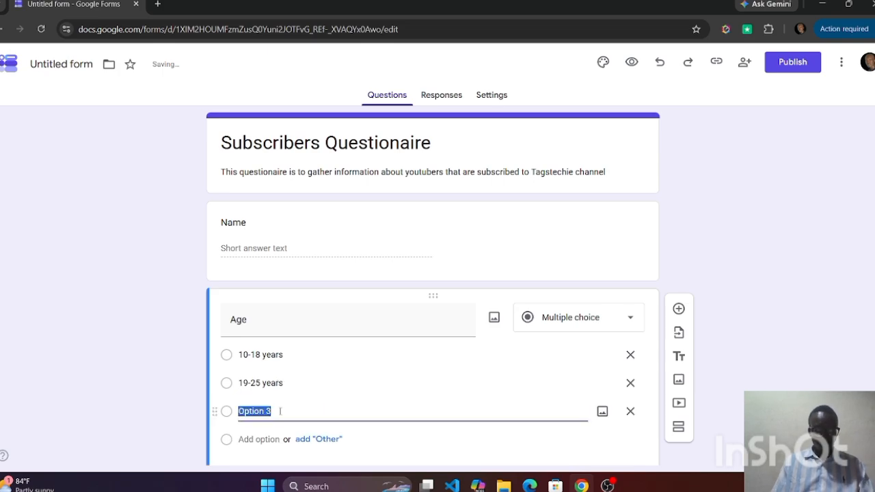
type("26-4")
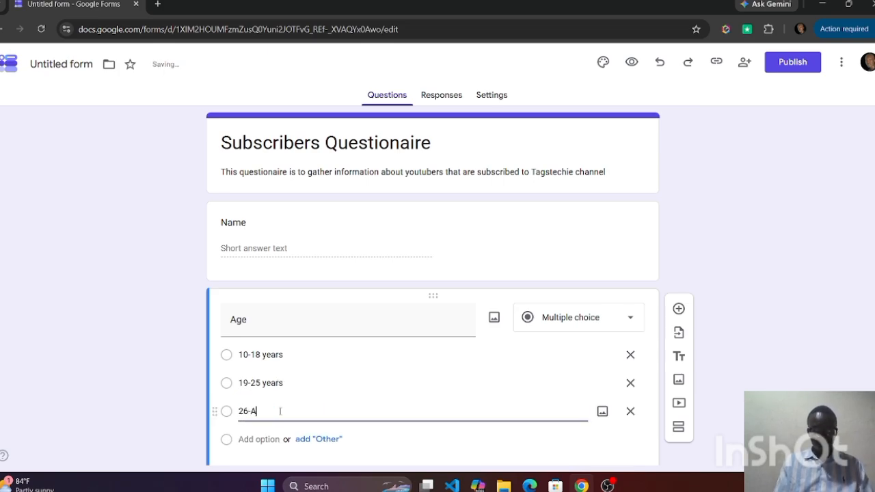
type("bove")
Add a third question titled "Are you subscribed to the Tagstechie channel?" and set its answer type to Dropdown
scroll(381, 373, "down", 2)
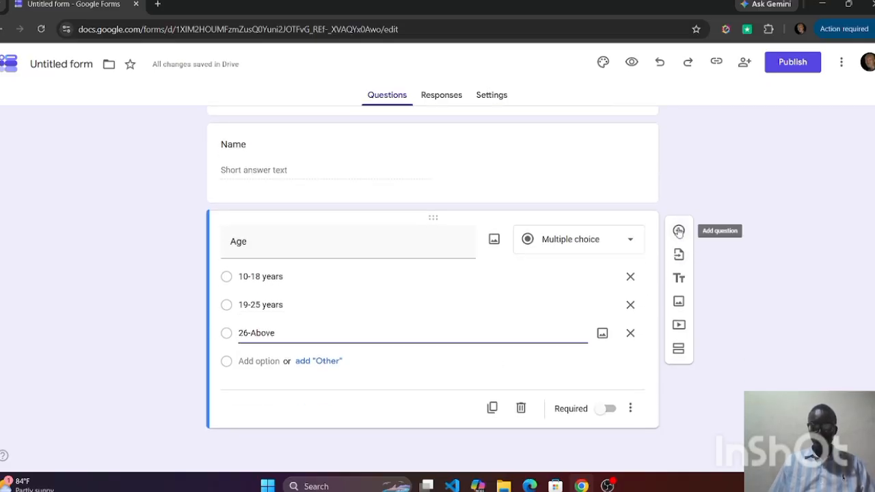
left_click(678, 231)
type("A")
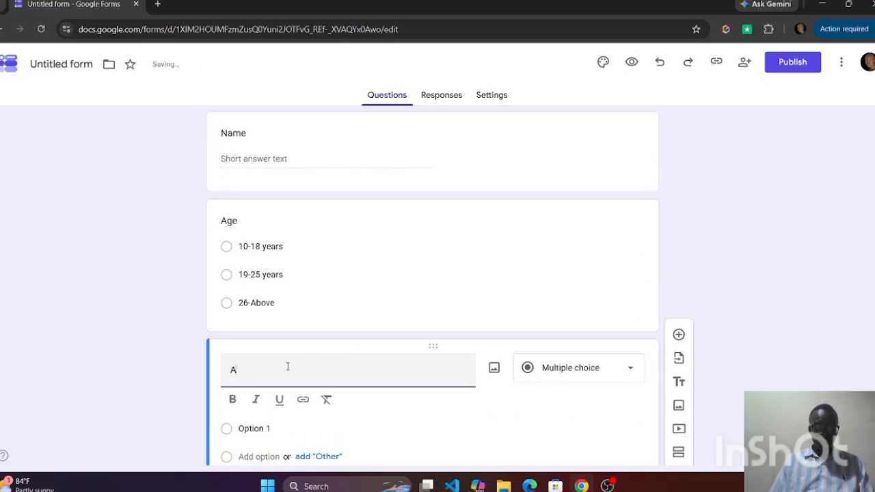
type("re you su")
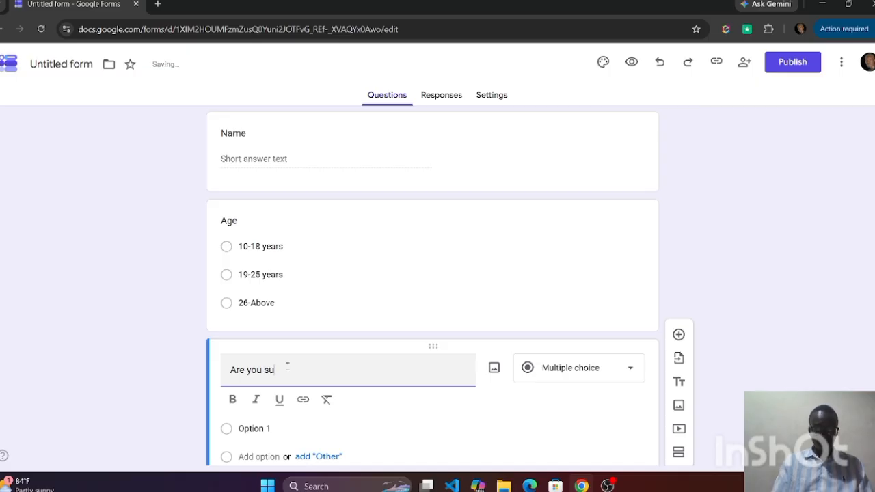
type("bscribed")
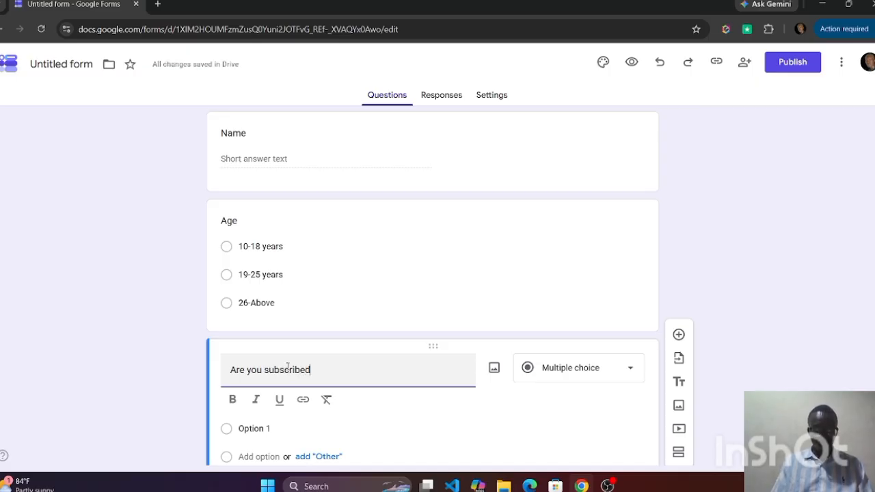
type(" to the Ta")
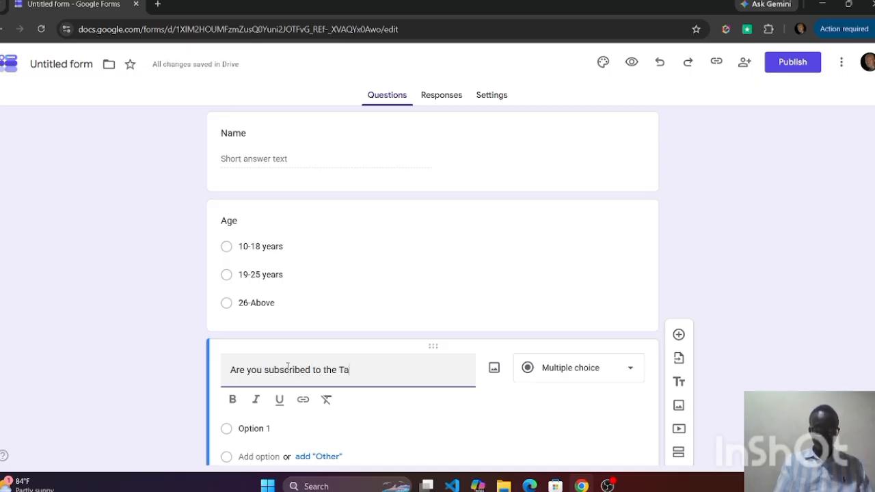
type("gstechie channel?")
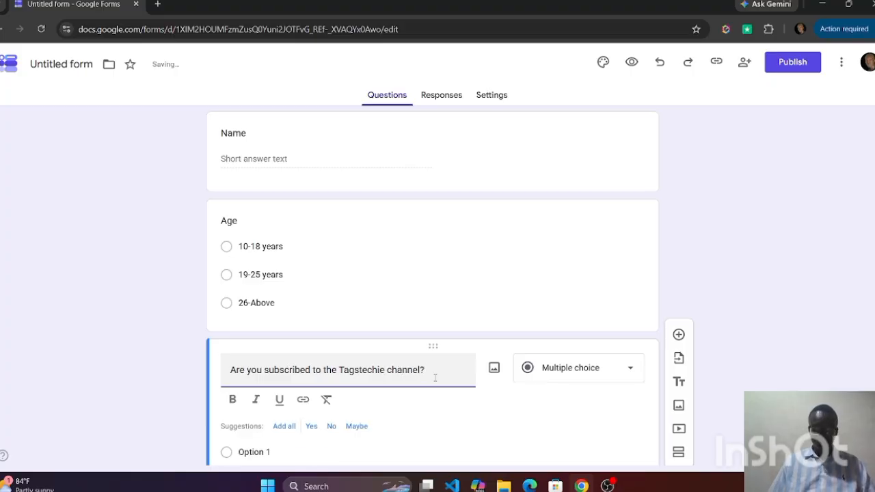
left_click(629, 368)
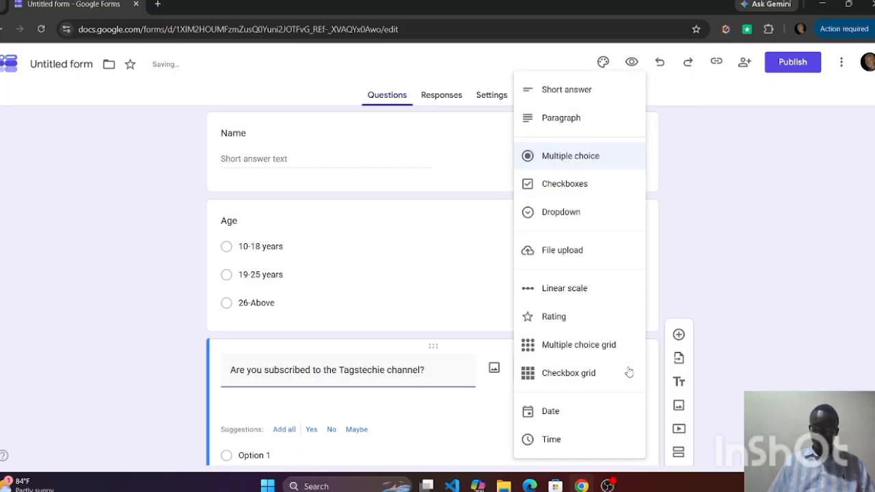
left_click(557, 213)
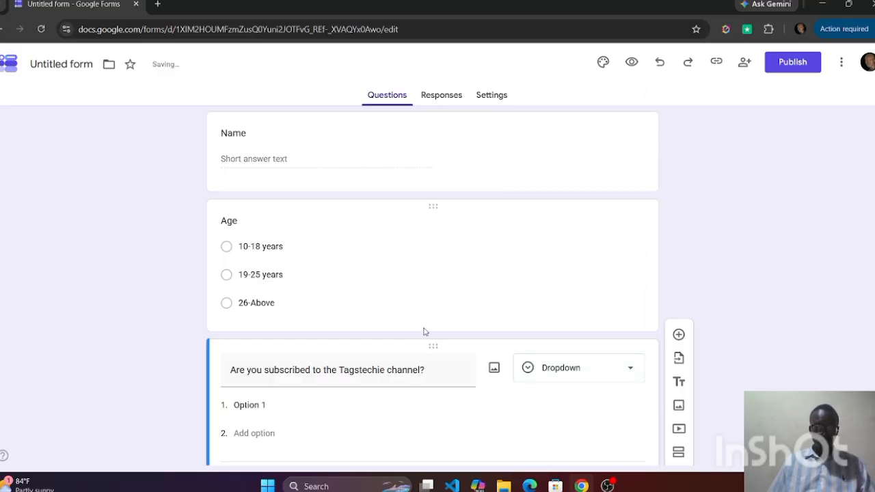
Give the subscription question two dropdown options: "Yes" and "No"
scroll(400, 349, "down", 1)
left_click(265, 333)
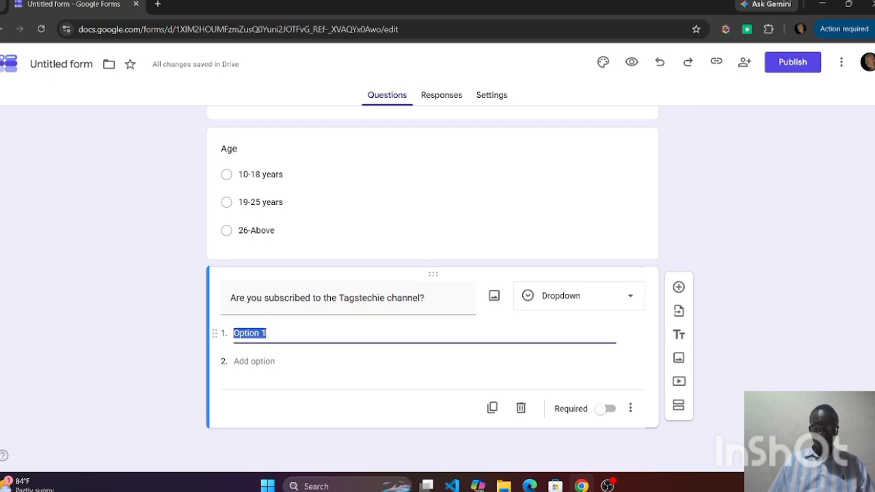
type("Yes")
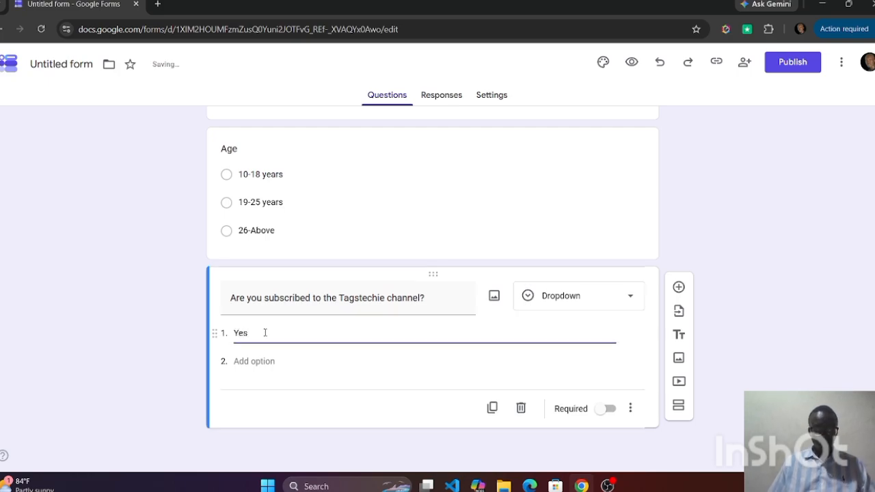
left_click(270, 372)
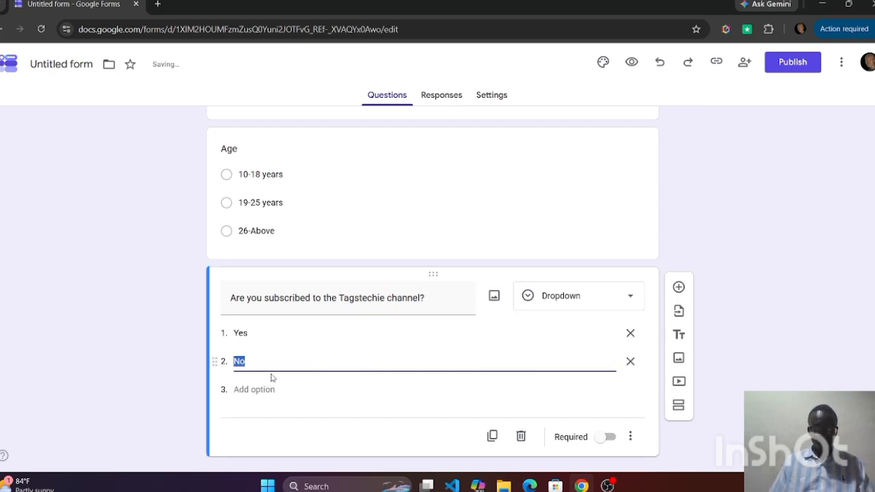
type("Np")
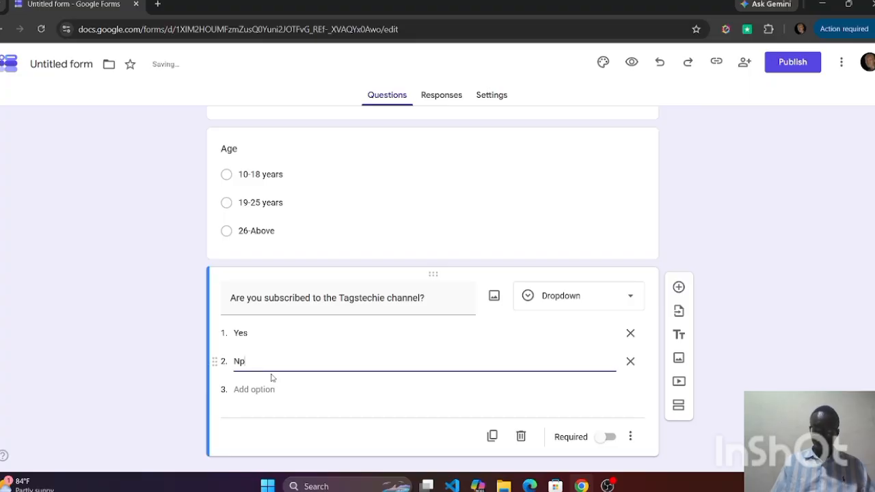
Add a fourth question titled "Gender" and set its answer type to Checkboxes
scroll(451, 311, "down", 1)
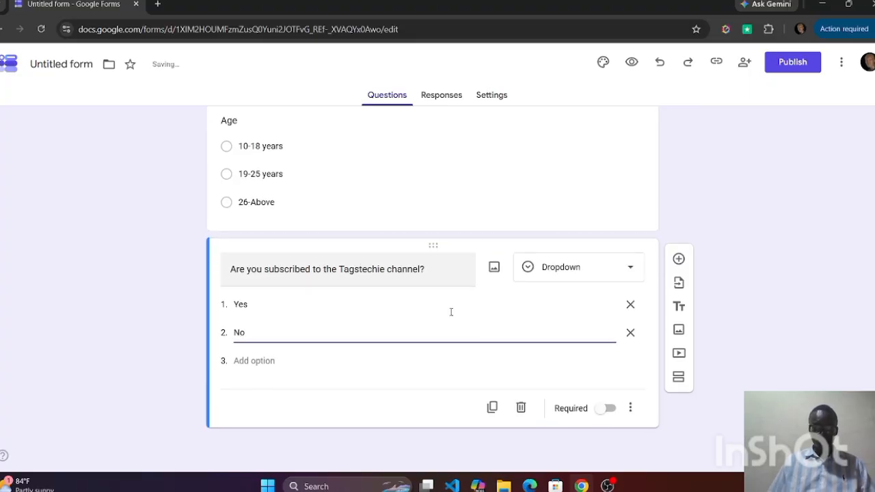
left_click(677, 259)
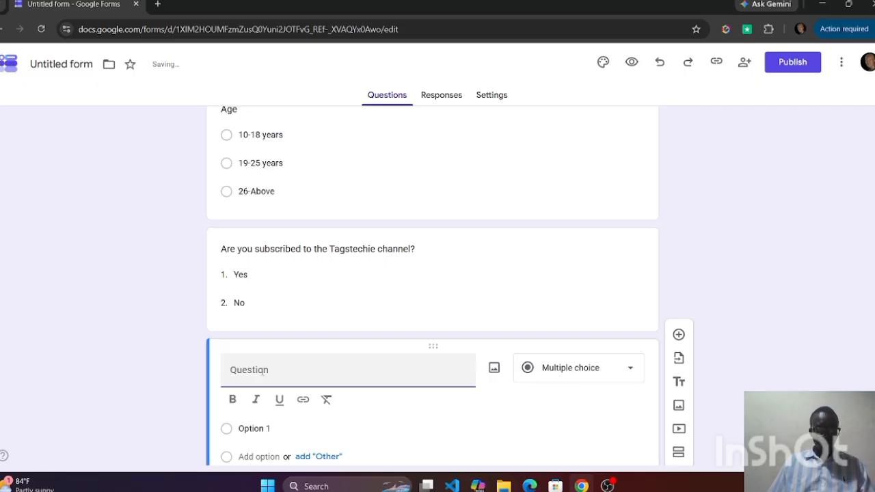
type("Gender")
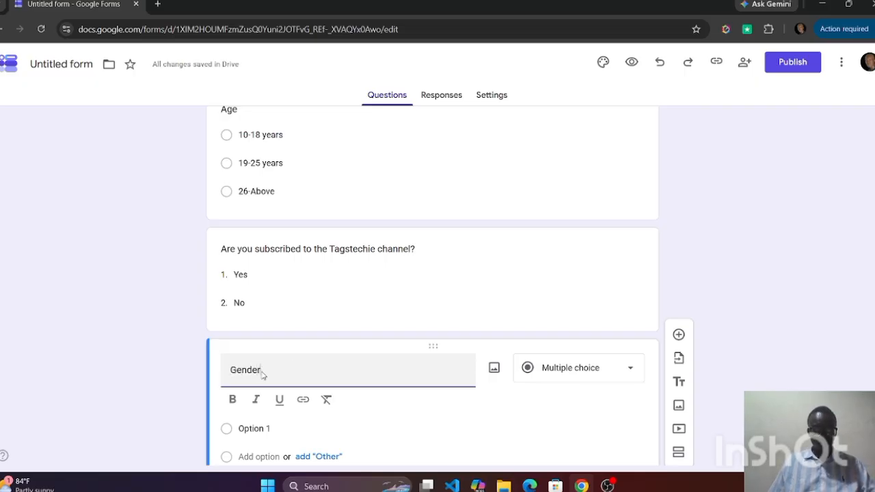
left_click(630, 369)
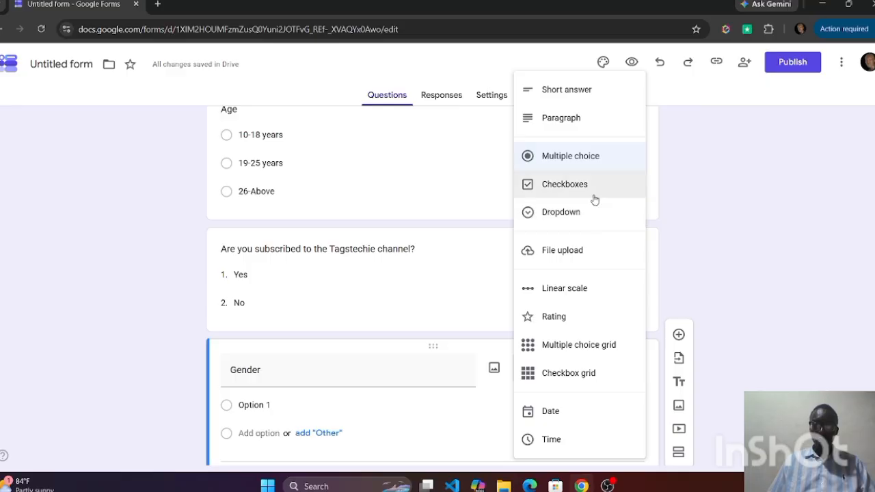
left_click(576, 186)
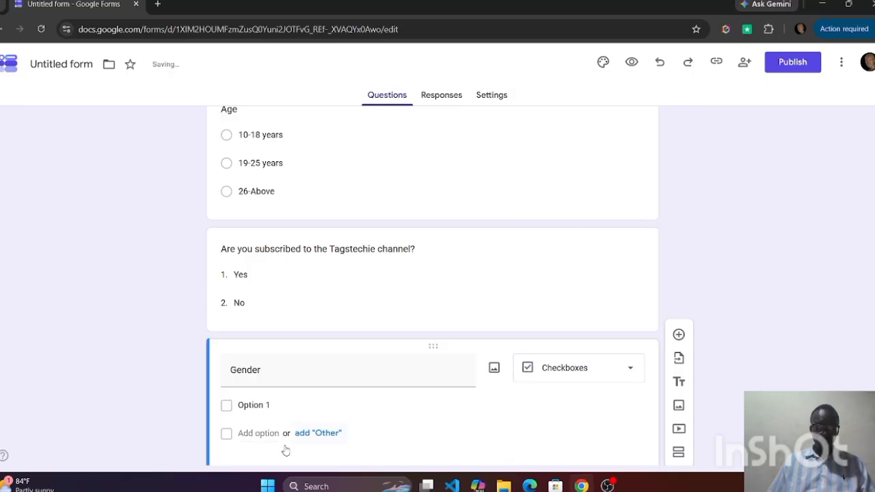
Enter "Male" as the first Gender option and add the suggested options "Female" and "Prefer not to say"
left_click(275, 405)
type("Male")
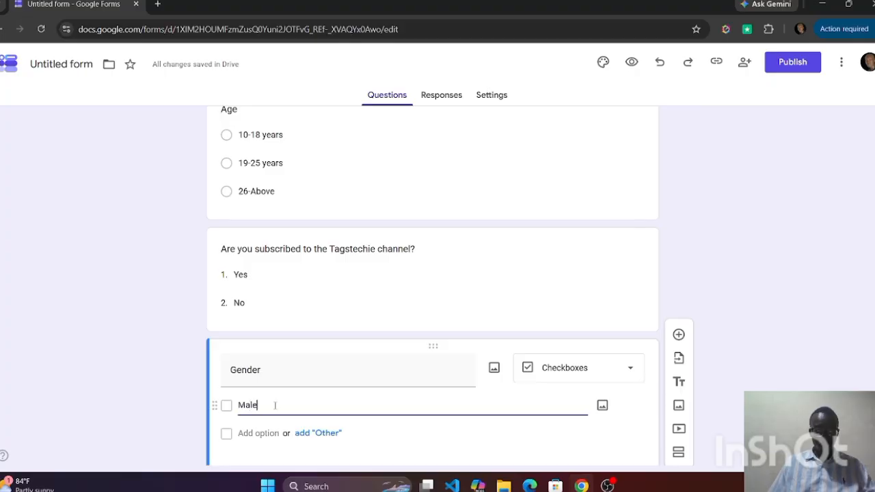
left_click(277, 458)
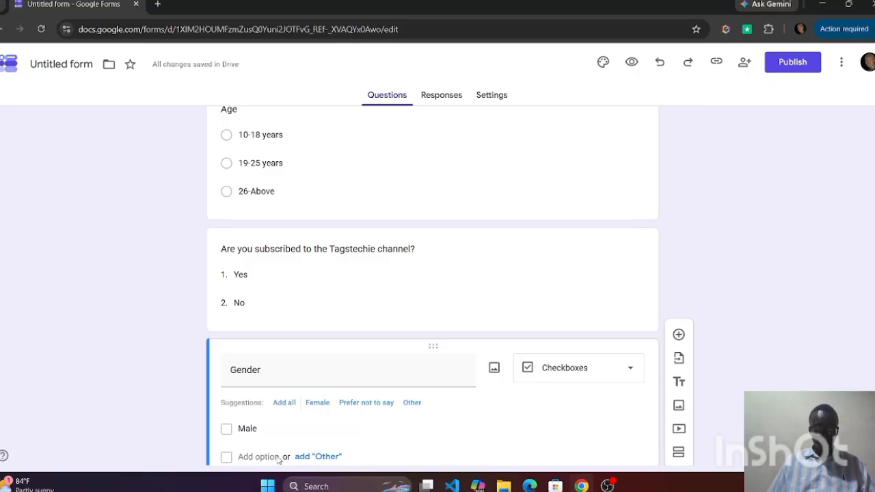
scroll(295, 391, "down", 1)
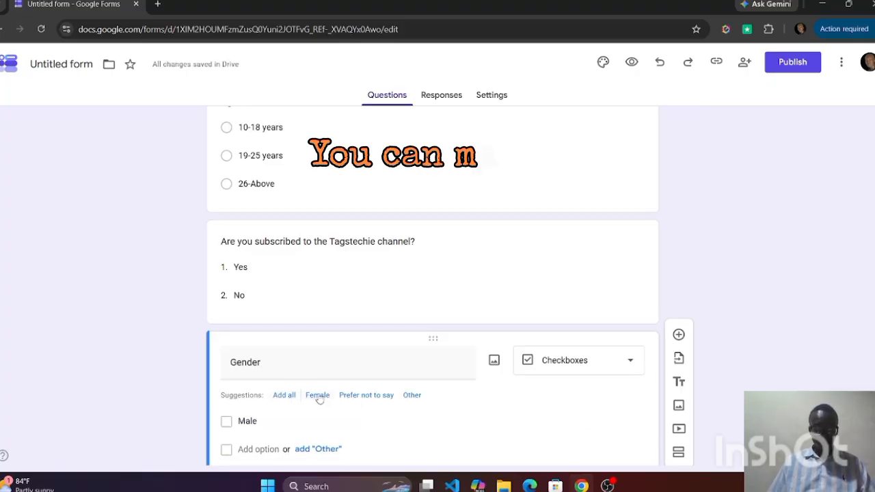
left_click(318, 396)
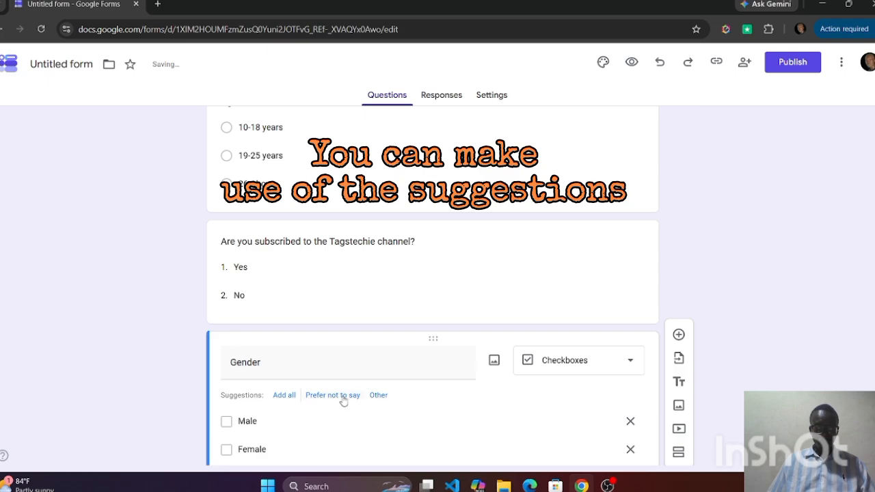
left_click(341, 398)
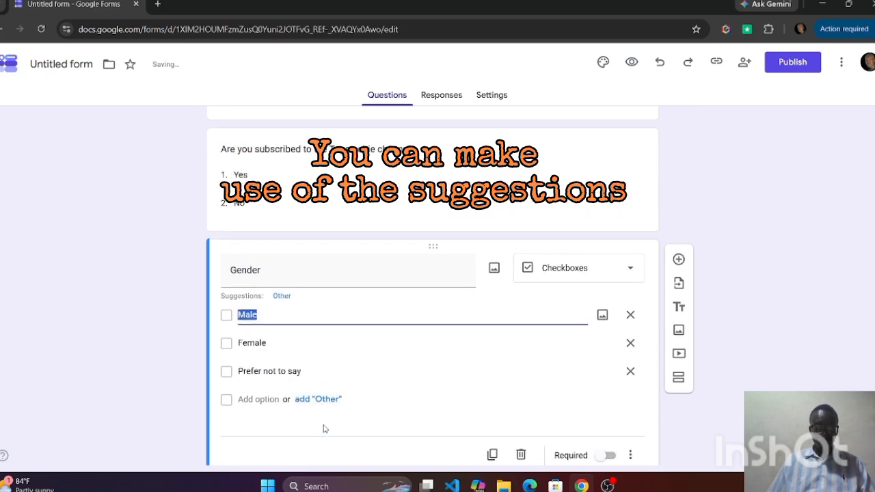
Open the form's theme customization and bring up the header image selection
scroll(433, 301, "up", 5)
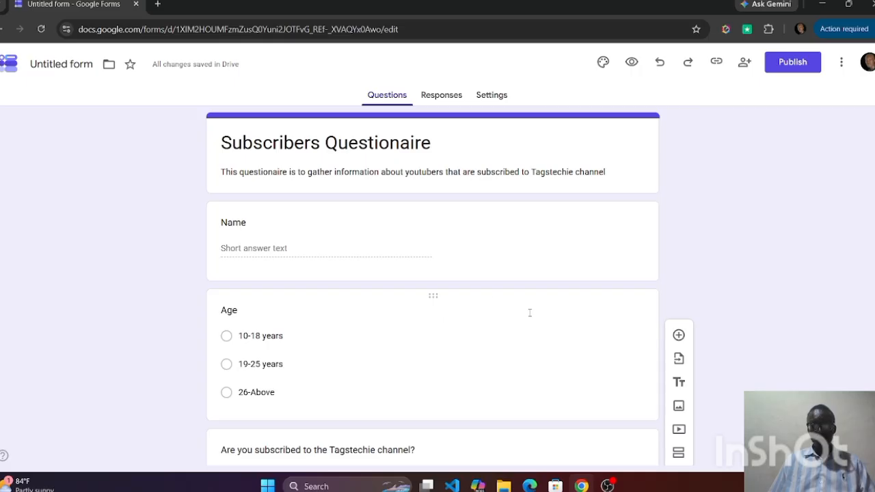
scroll(530, 313, "down", 3)
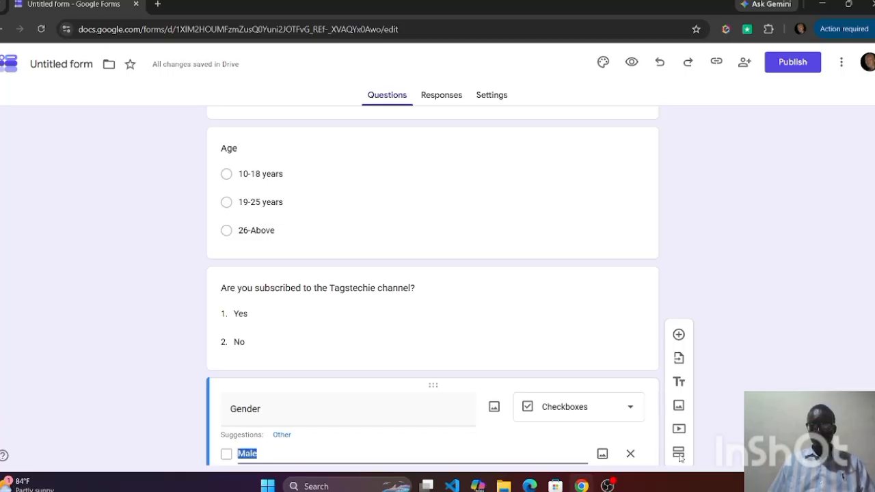
left_click(602, 63)
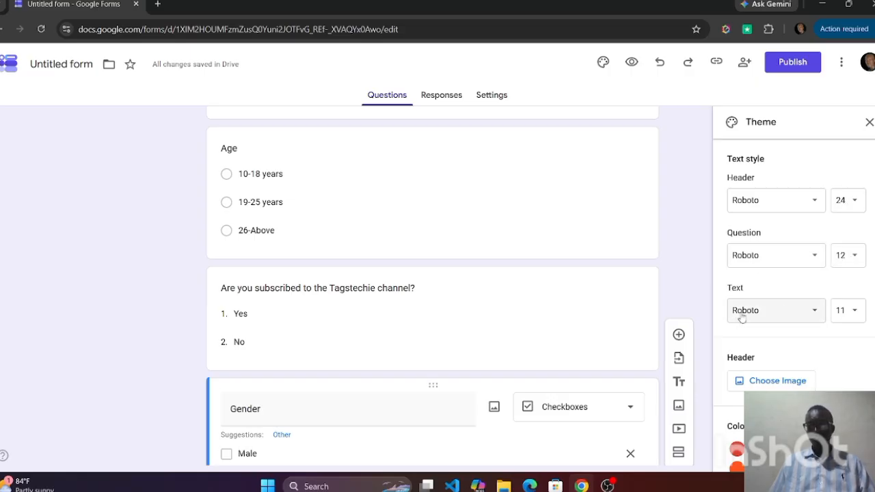
scroll(747, 333, "down", 1)
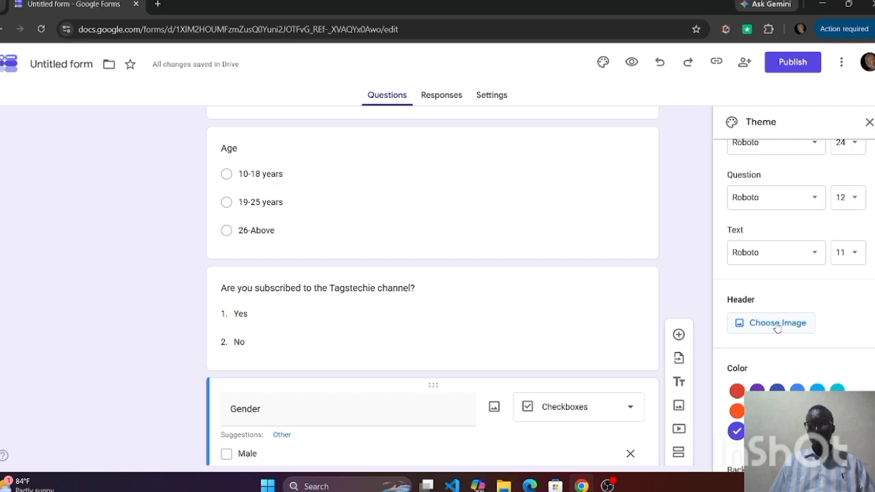
left_click(777, 323)
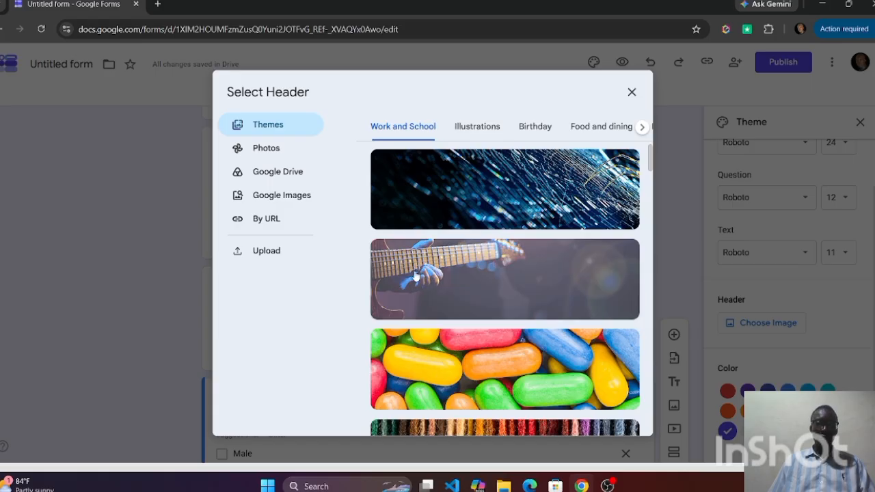
Upload the youtube-logo PNG from the Desktop as the header image, shift its crop area slightly upward and save it
left_click(266, 251)
left_click(511, 302)
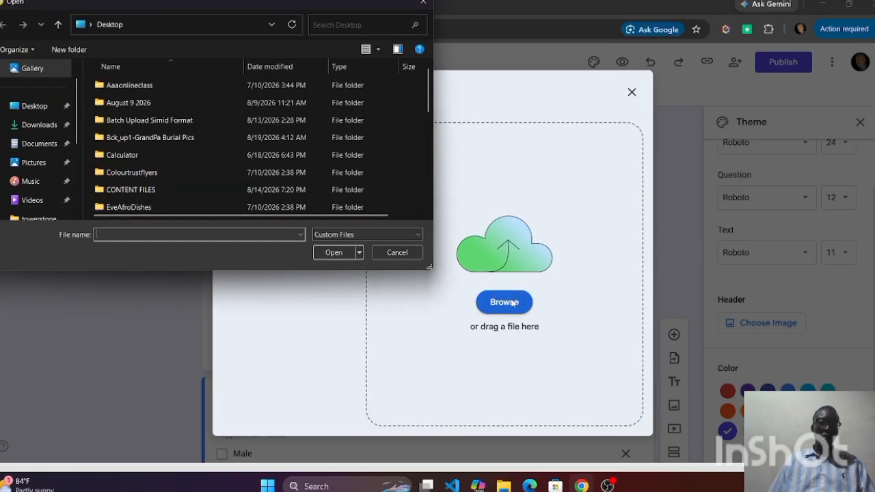
scroll(144, 203, "down", 5)
left_click(144, 204)
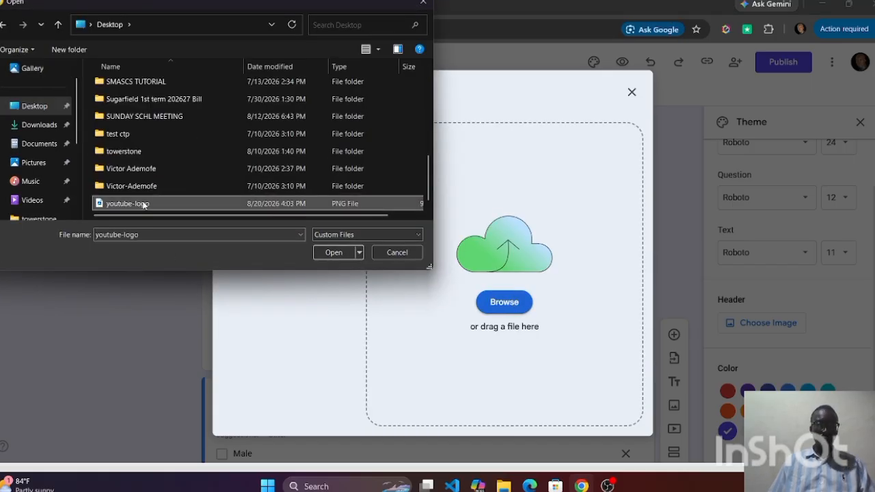
left_click(334, 252)
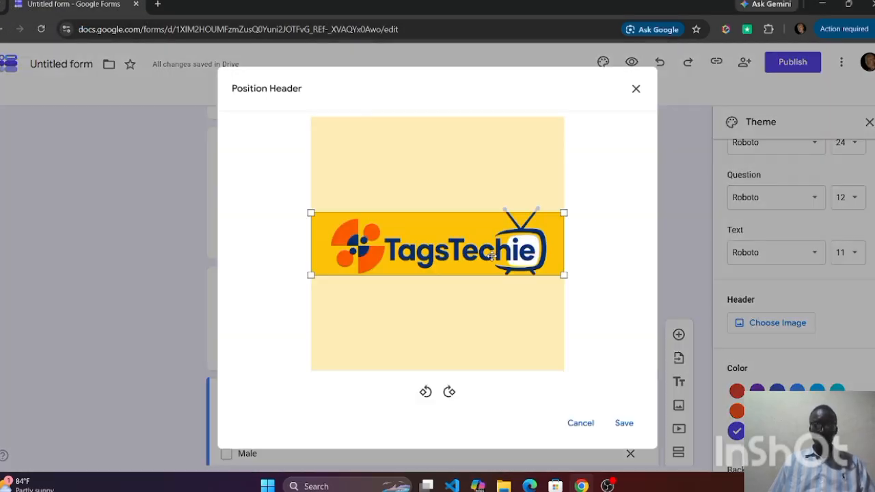
mouse_move(418, 233)
left_mouse_down()
mouse_move(418, 241)
mouse_move(416, 231)
left_mouse_up()
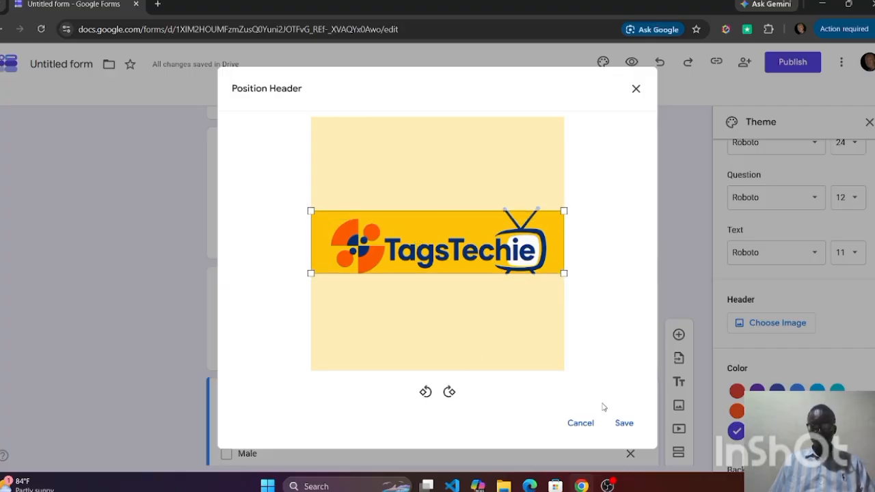
left_click(623, 423)
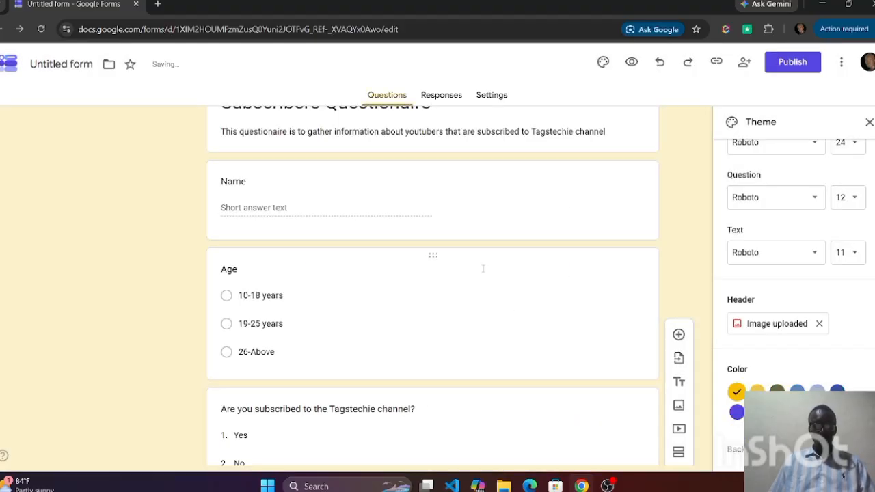
Close the theme settings and open a preview of the form
scroll(482, 268, "up", 3)
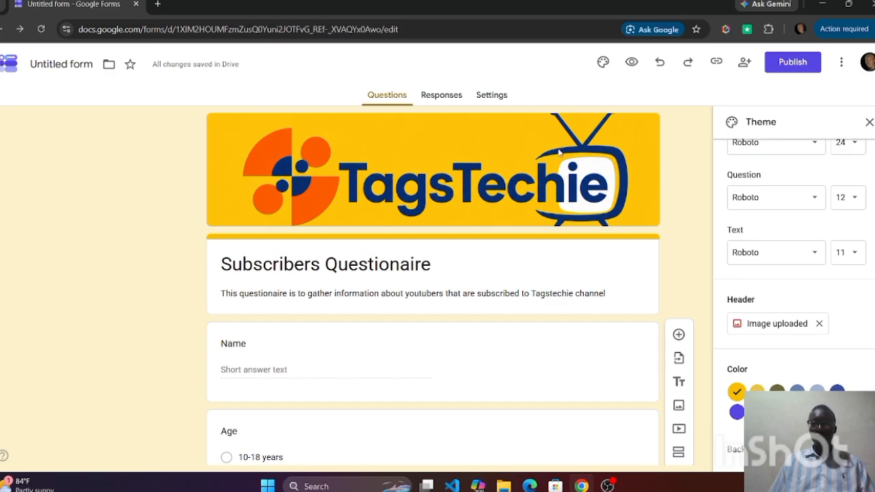
left_click(868, 122)
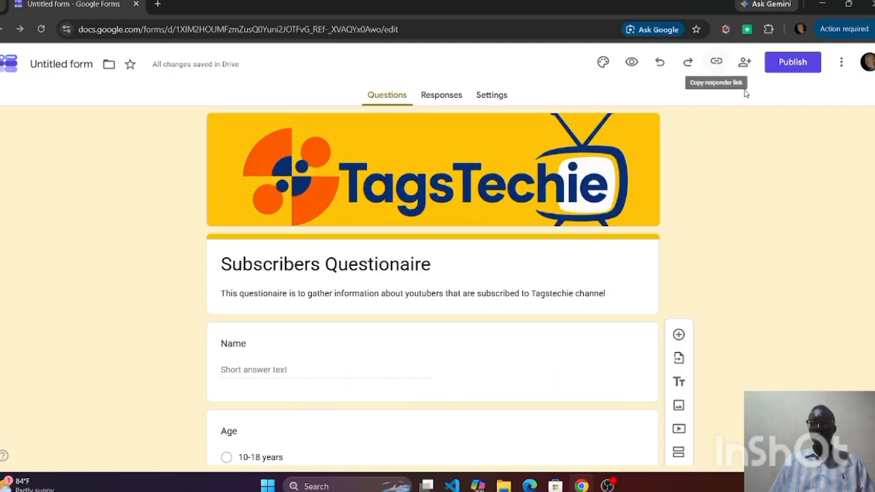
left_click(630, 62)
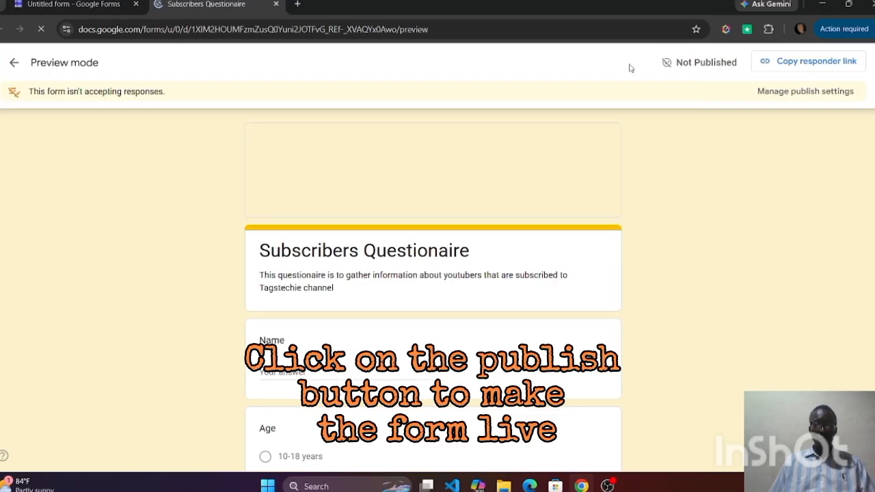
Look over the previewed form's header, title and Name question, and select "10-18 years" as the Age answer
scroll(481, 274, "down", 1)
scroll(481, 274, "down", 1)
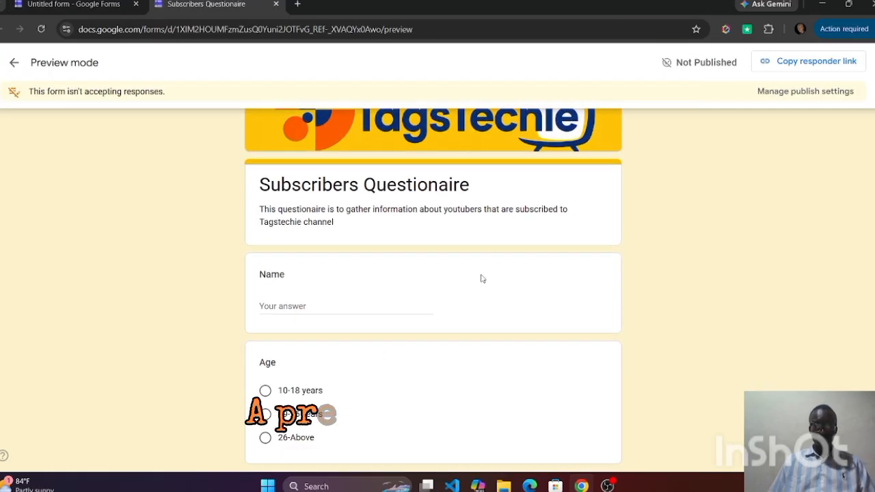
scroll(481, 277, "down", 1)
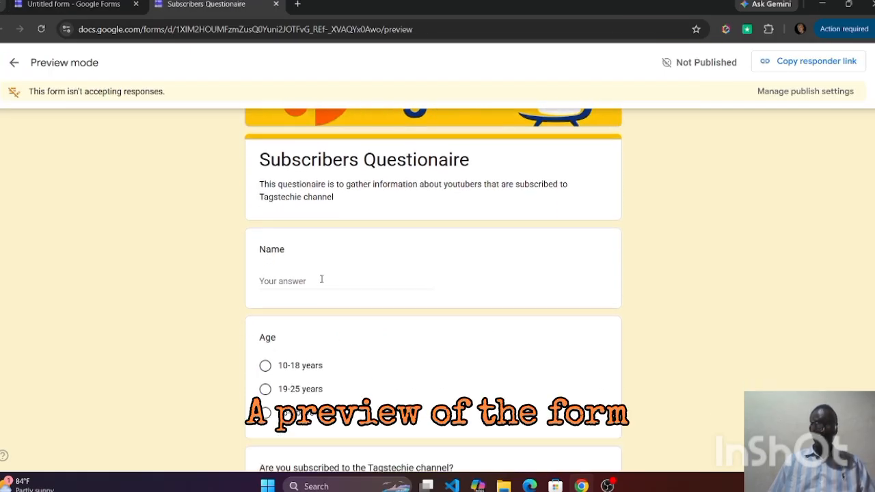
scroll(308, 284, "down", 1)
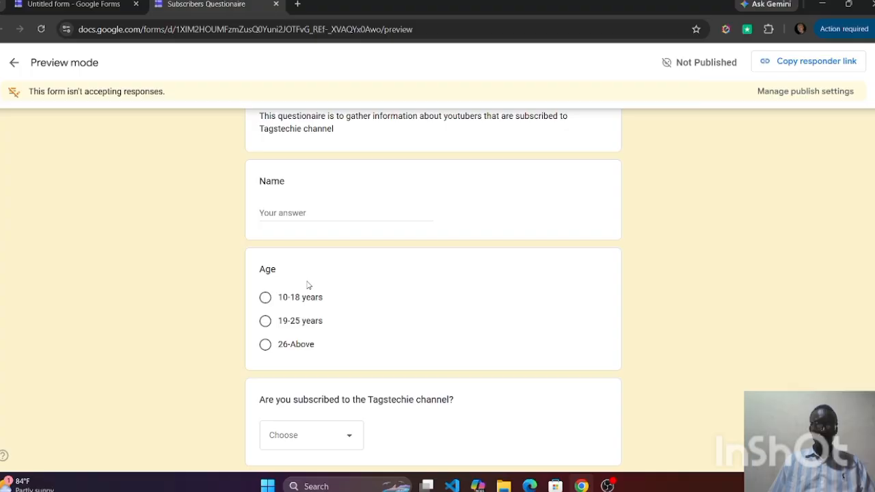
left_click(265, 299)
View the choices for the Tagstechie subscription question without picking one, and select "Male" as the Gender answer
scroll(266, 305, "down", 2)
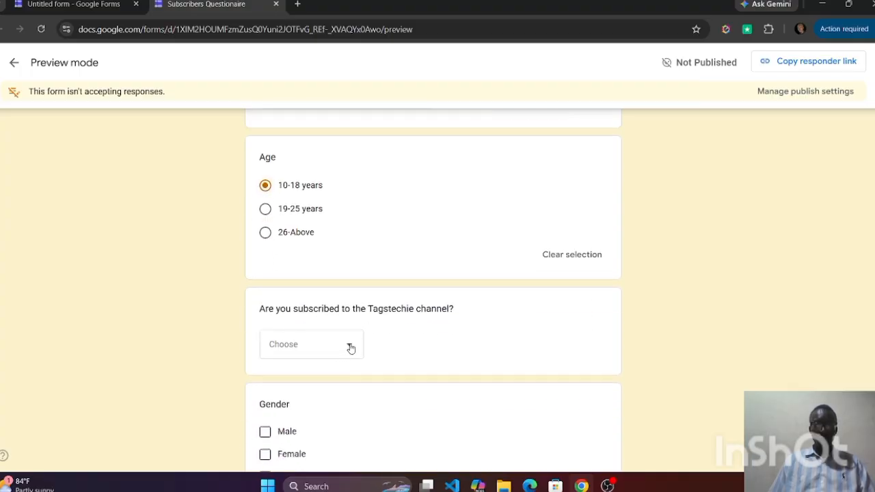
left_click(350, 346)
scroll(277, 394, "down", 2)
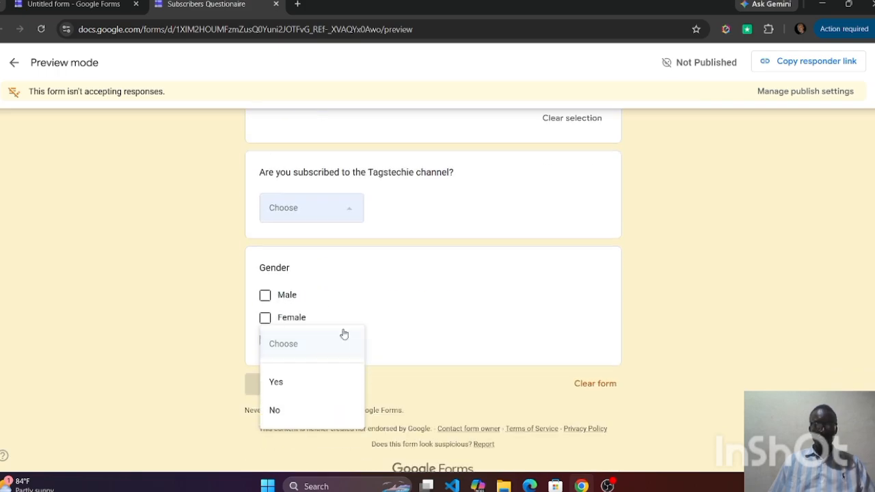
left_click(205, 296)
left_click(265, 295)
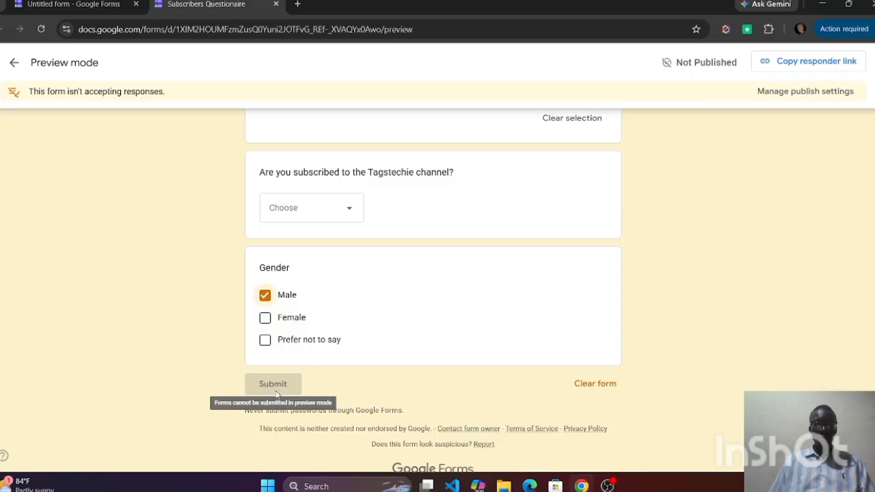
scroll(171, 222, "up", 6)
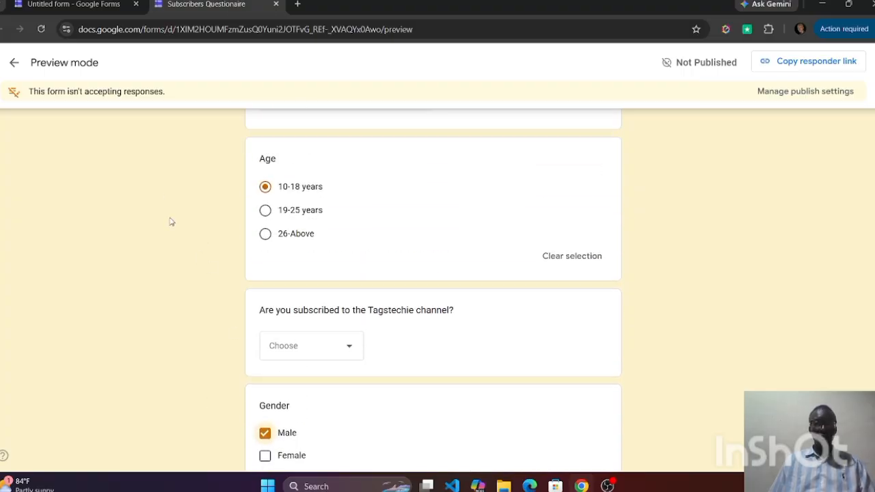